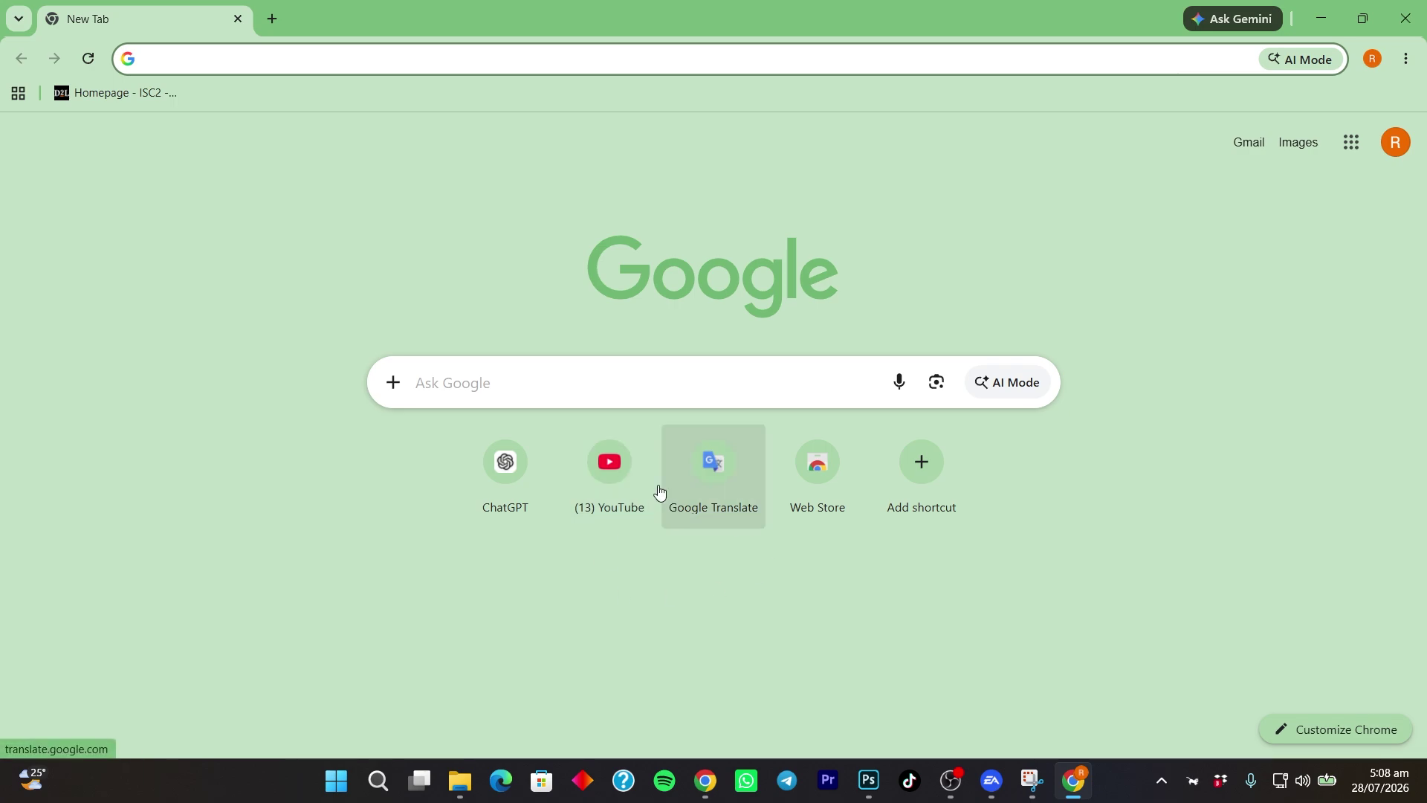
Search Google for "remove background" and open the remove.bg website from the results
{"action": "left_click", "coordinate": [599, 383]}
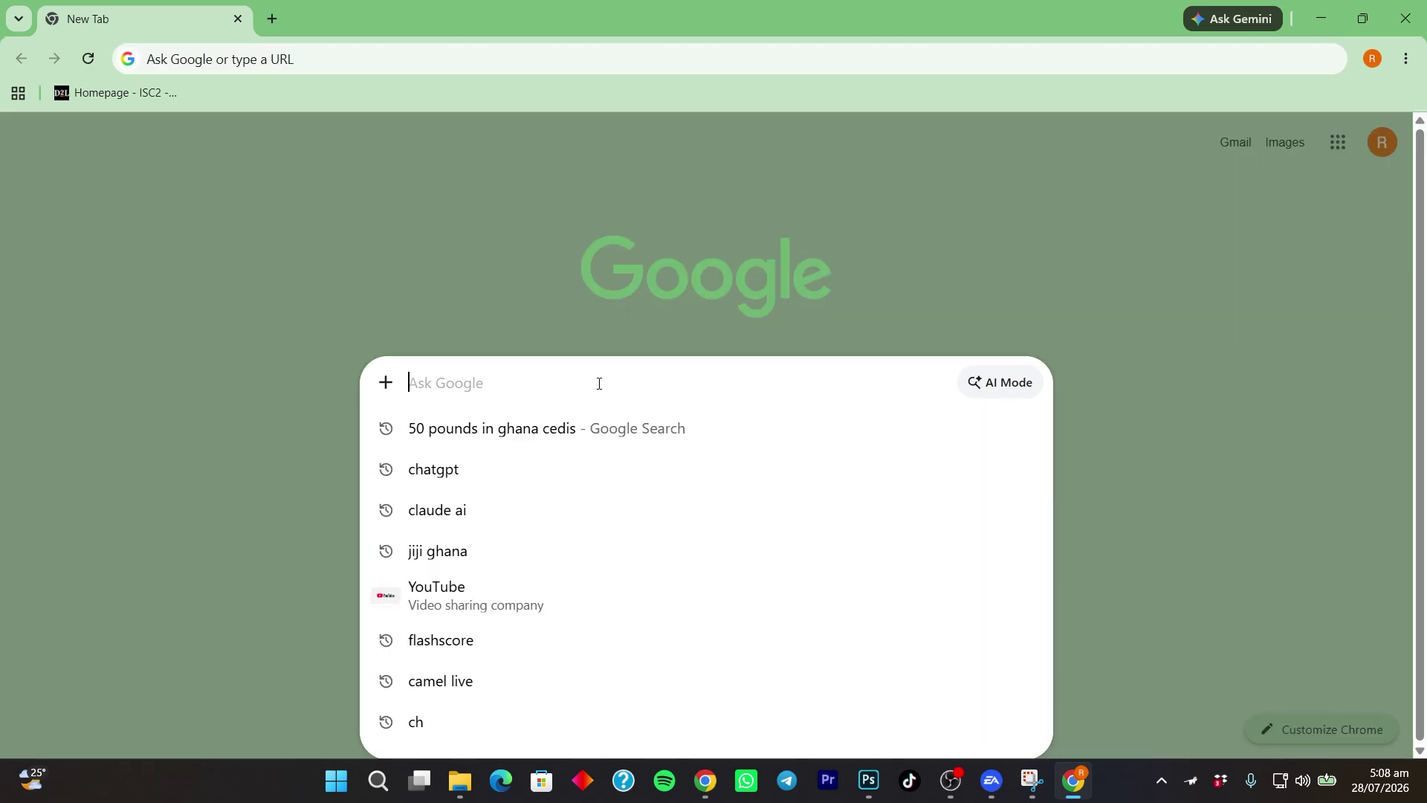
{"action": "type", "text": "r"}
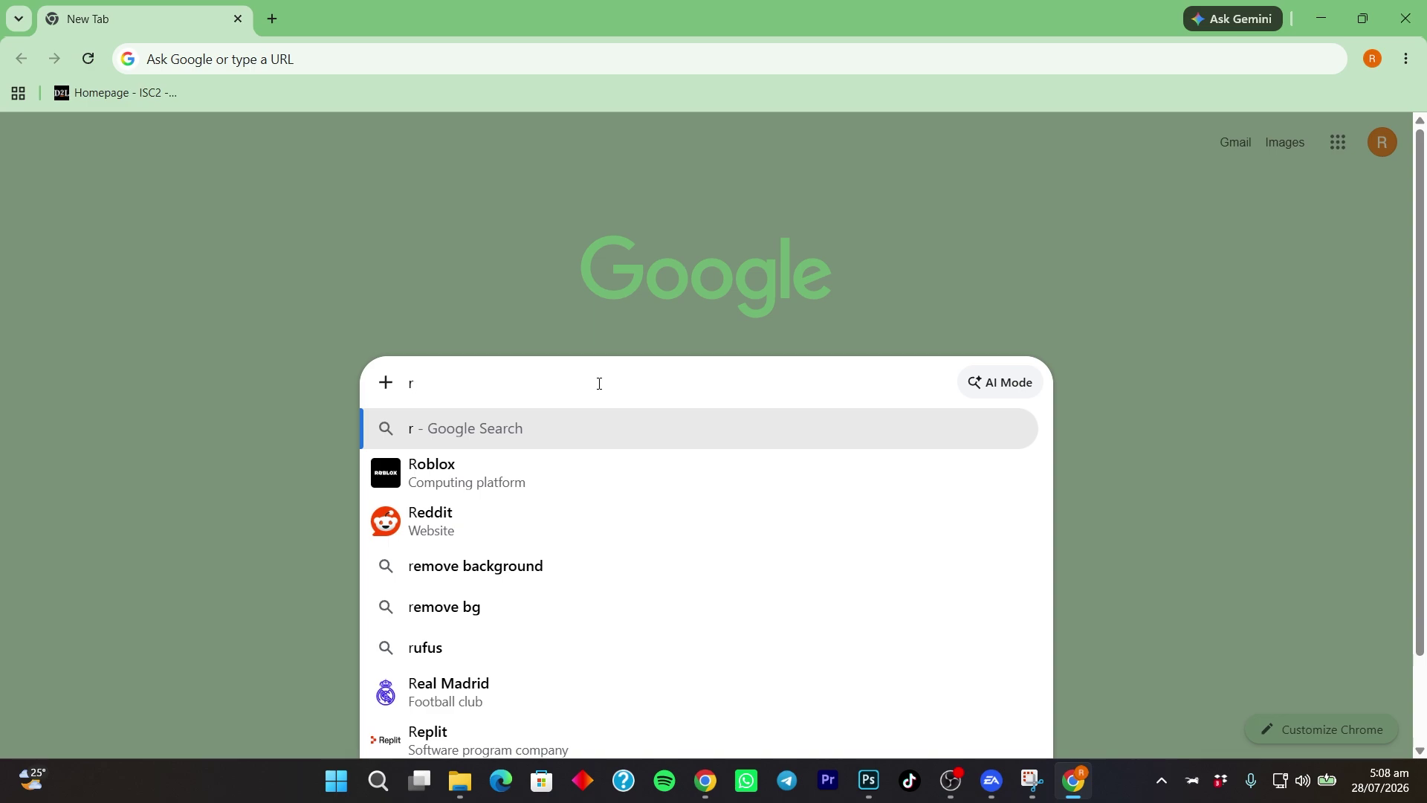
{"action": "left_click", "coordinate": [567, 566]}
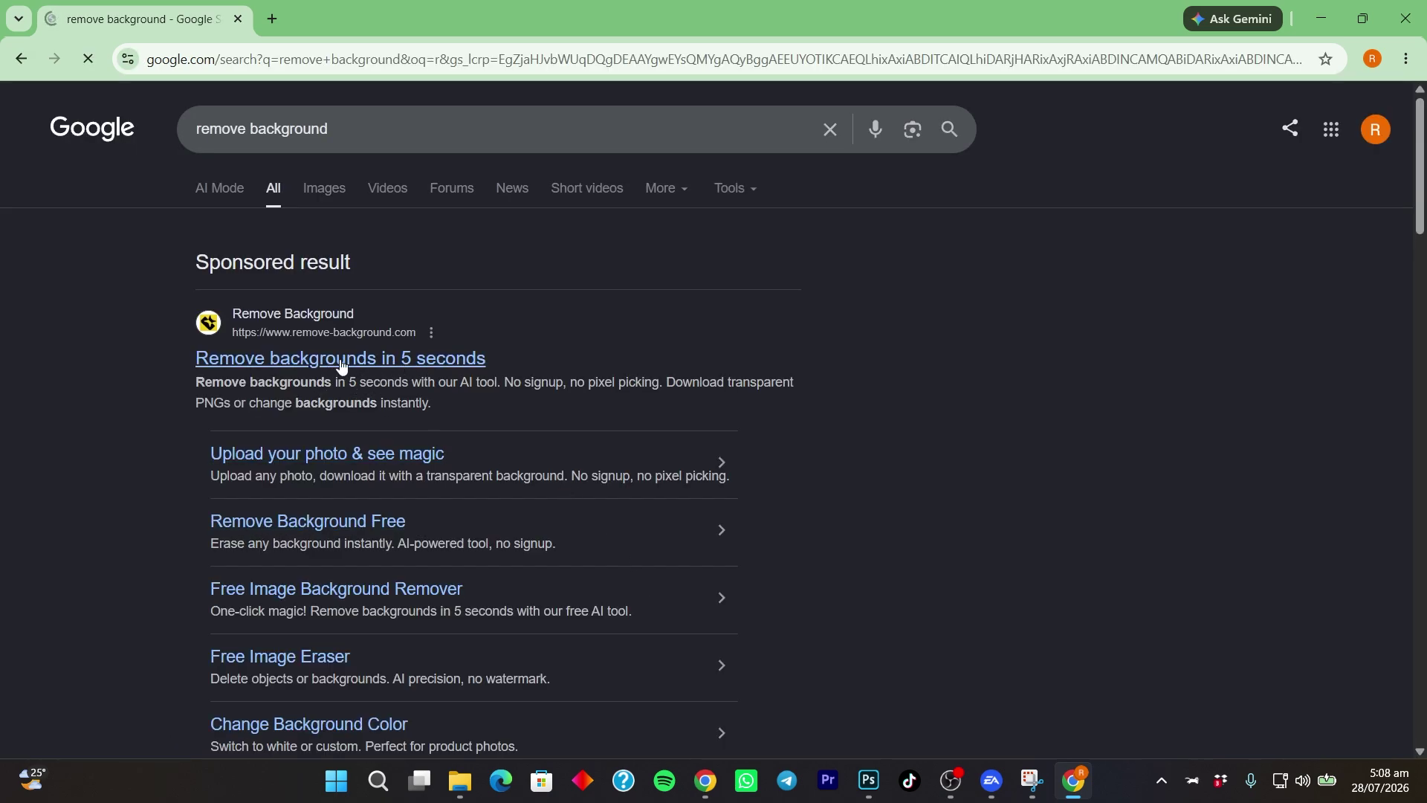
{"action": "scroll", "coordinate": [364, 376], "scroll_direction": "down", "scroll_amount": 5}
{"action": "scroll", "coordinate": [374, 393], "scroll_direction": "up", "scroll_amount": 4}
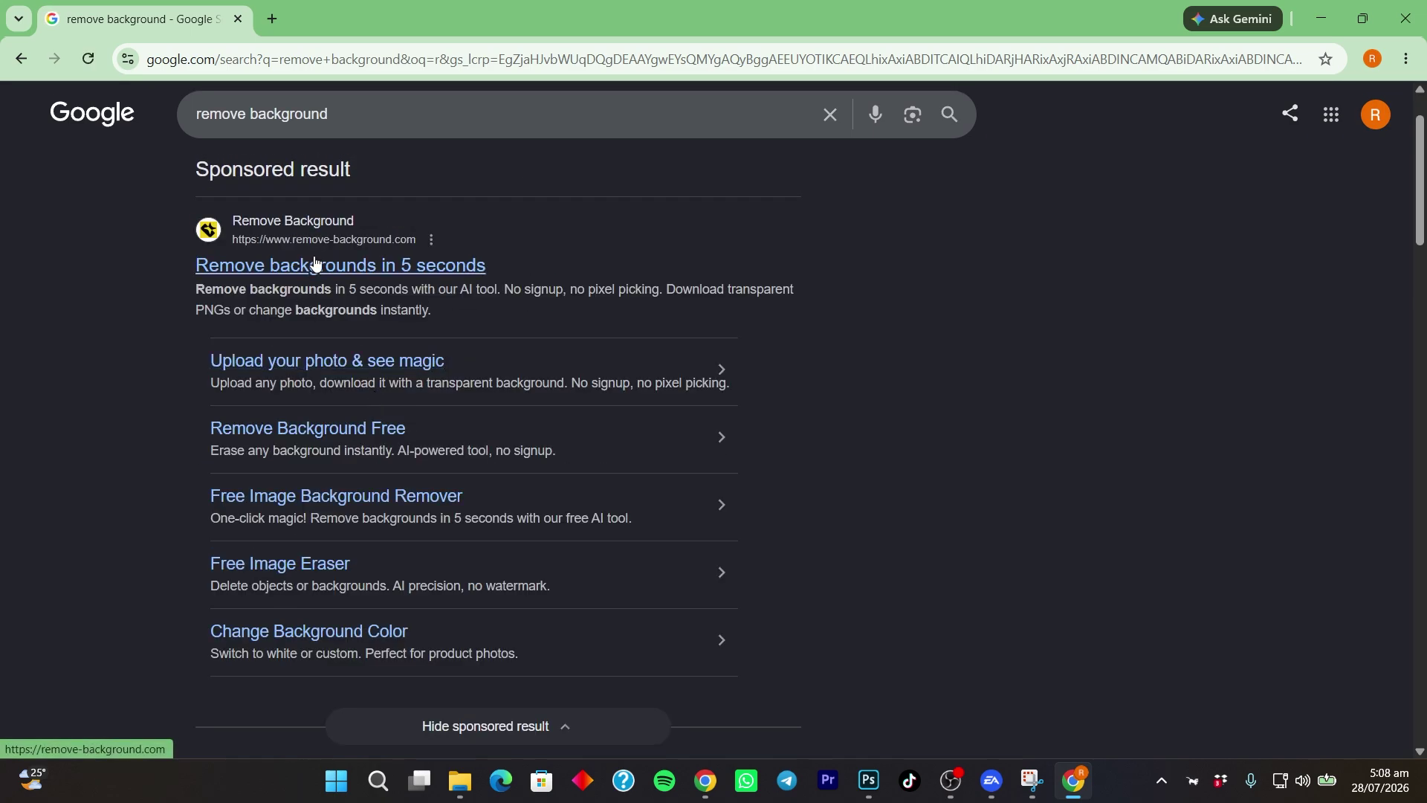
{"action": "scroll", "coordinate": [404, 334], "scroll_direction": "down", "scroll_amount": 6}
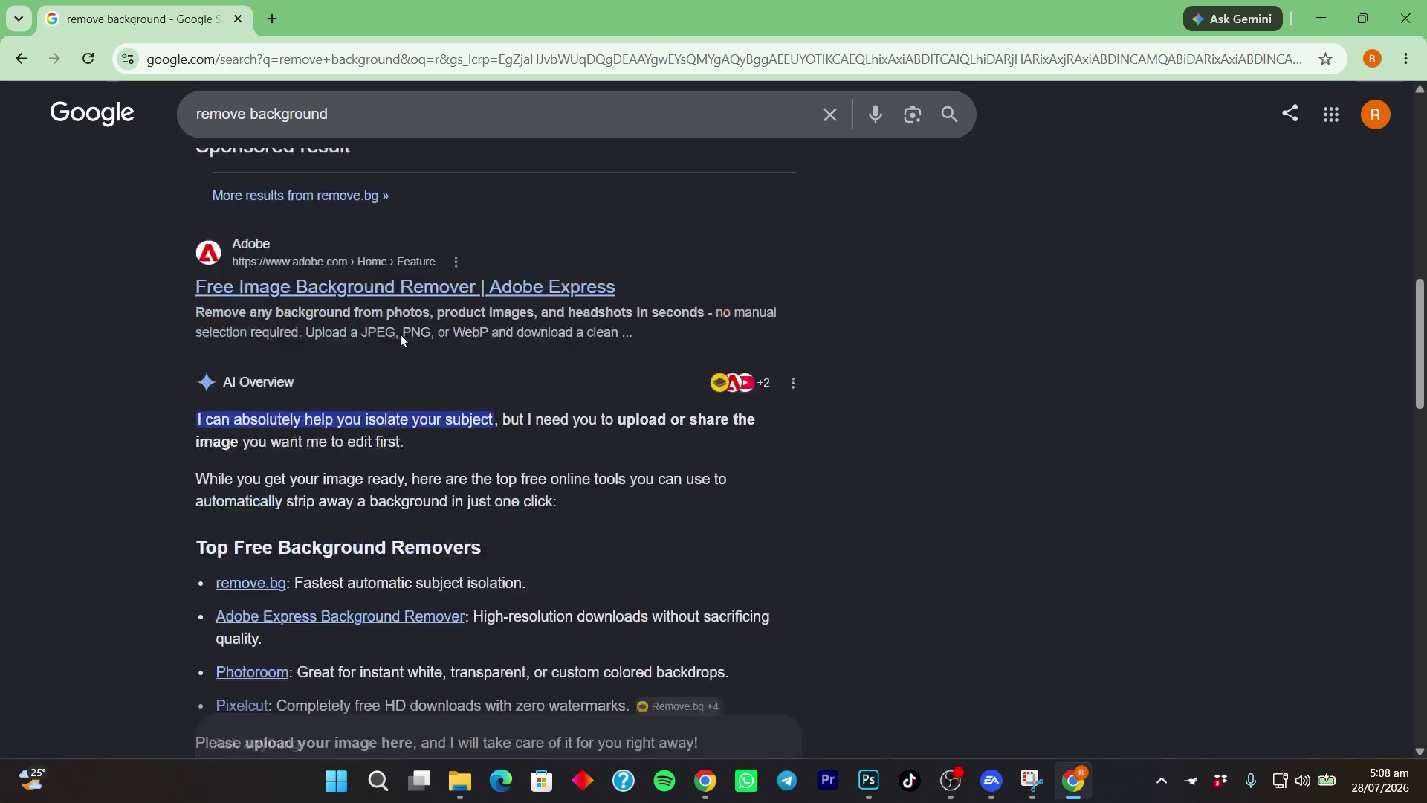
{"action": "left_click", "coordinate": [297, 263]}
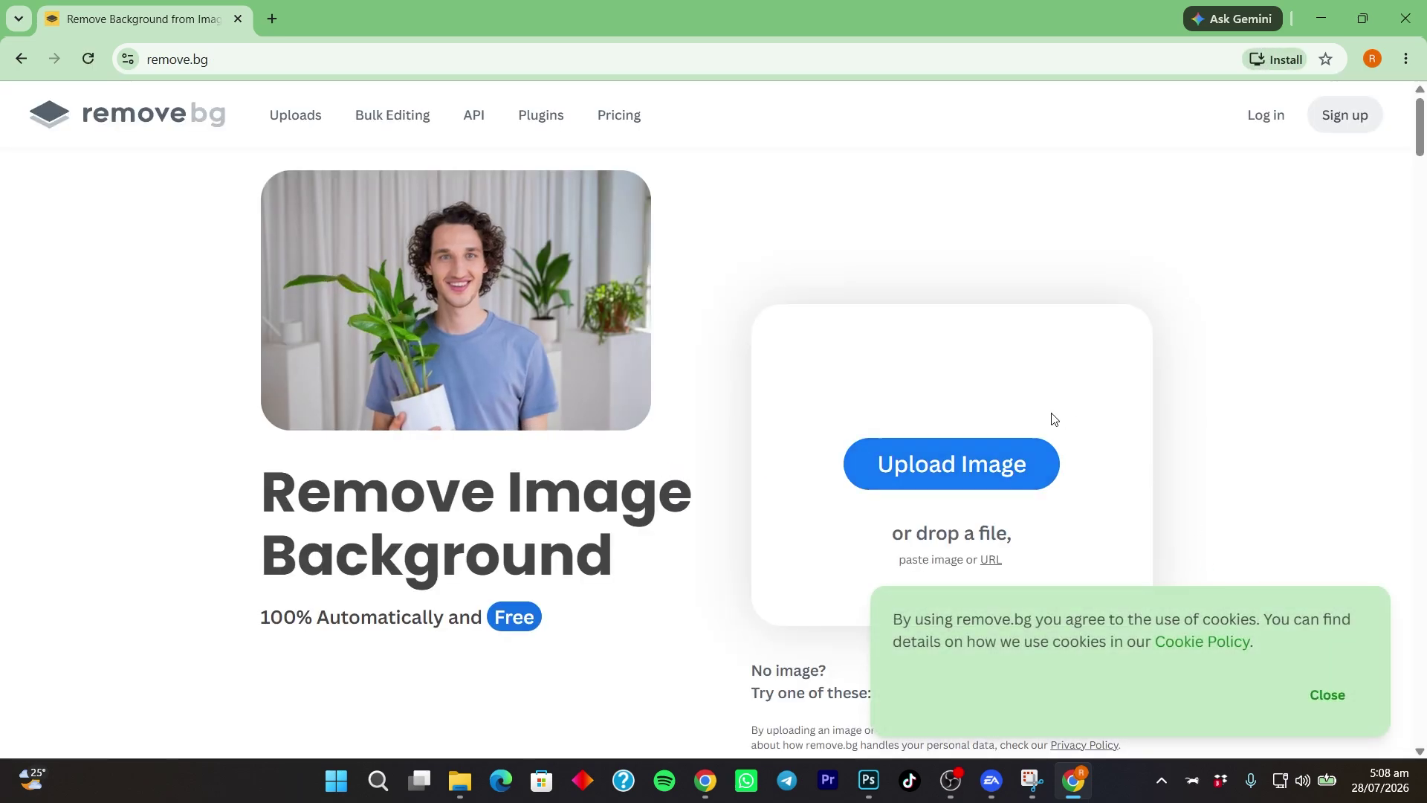
Upload the water splash picture "images (1)" from the Downloads folder to remove.bg
{"action": "scroll", "coordinate": [1026, 432], "scroll_direction": "down", "scroll_amount": 3}
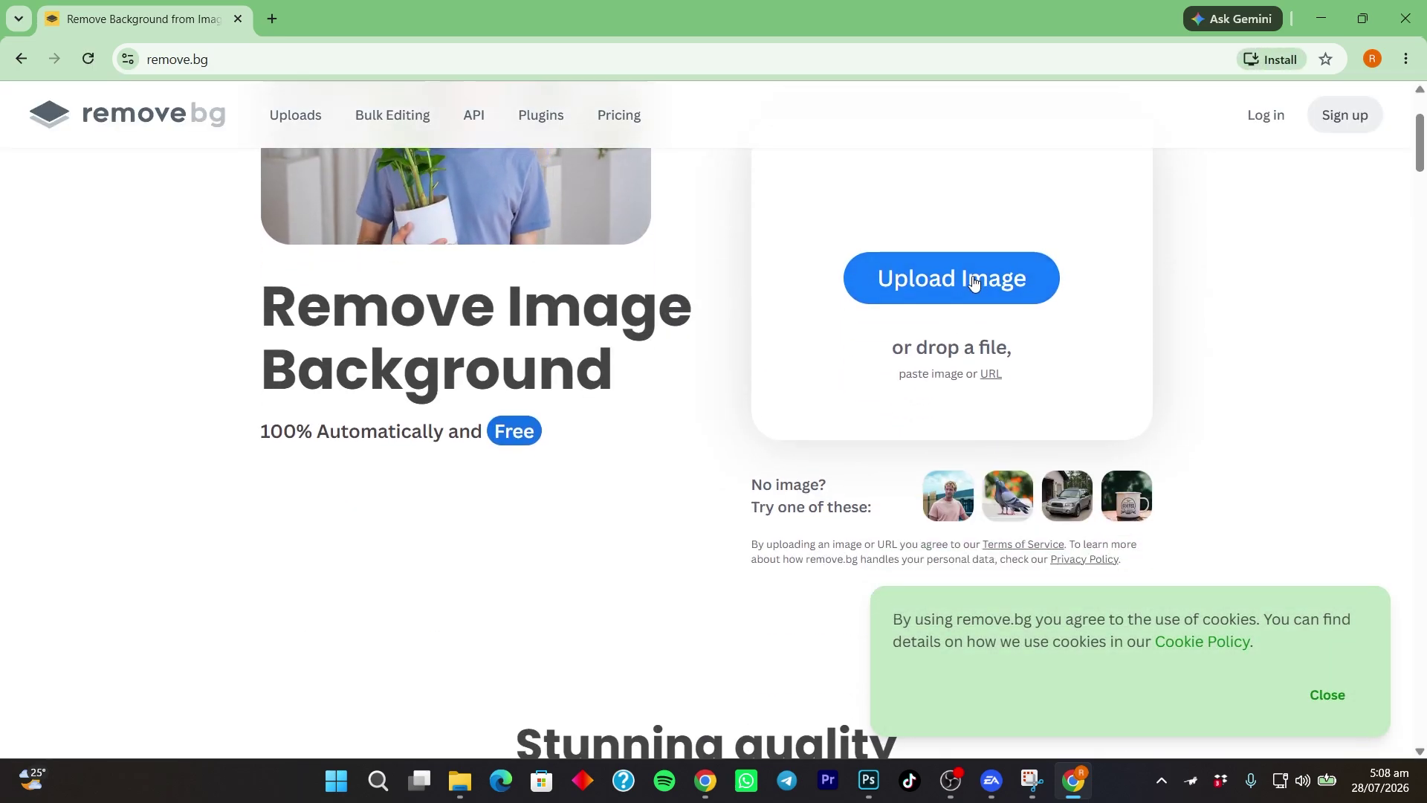
{"action": "left_click", "coordinate": [974, 281]}
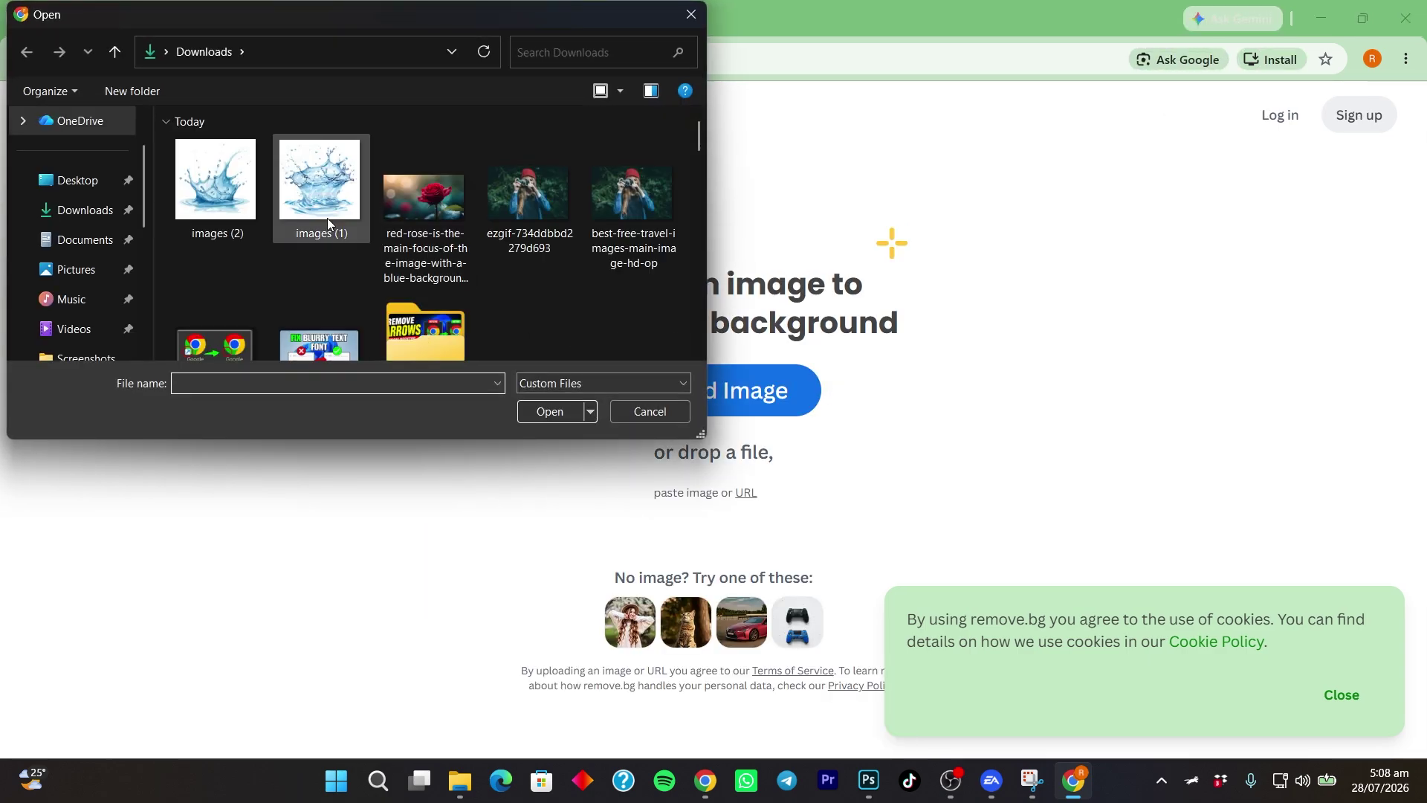
{"action": "left_click", "coordinate": [324, 197]}
{"action": "left_click", "coordinate": [541, 416]}
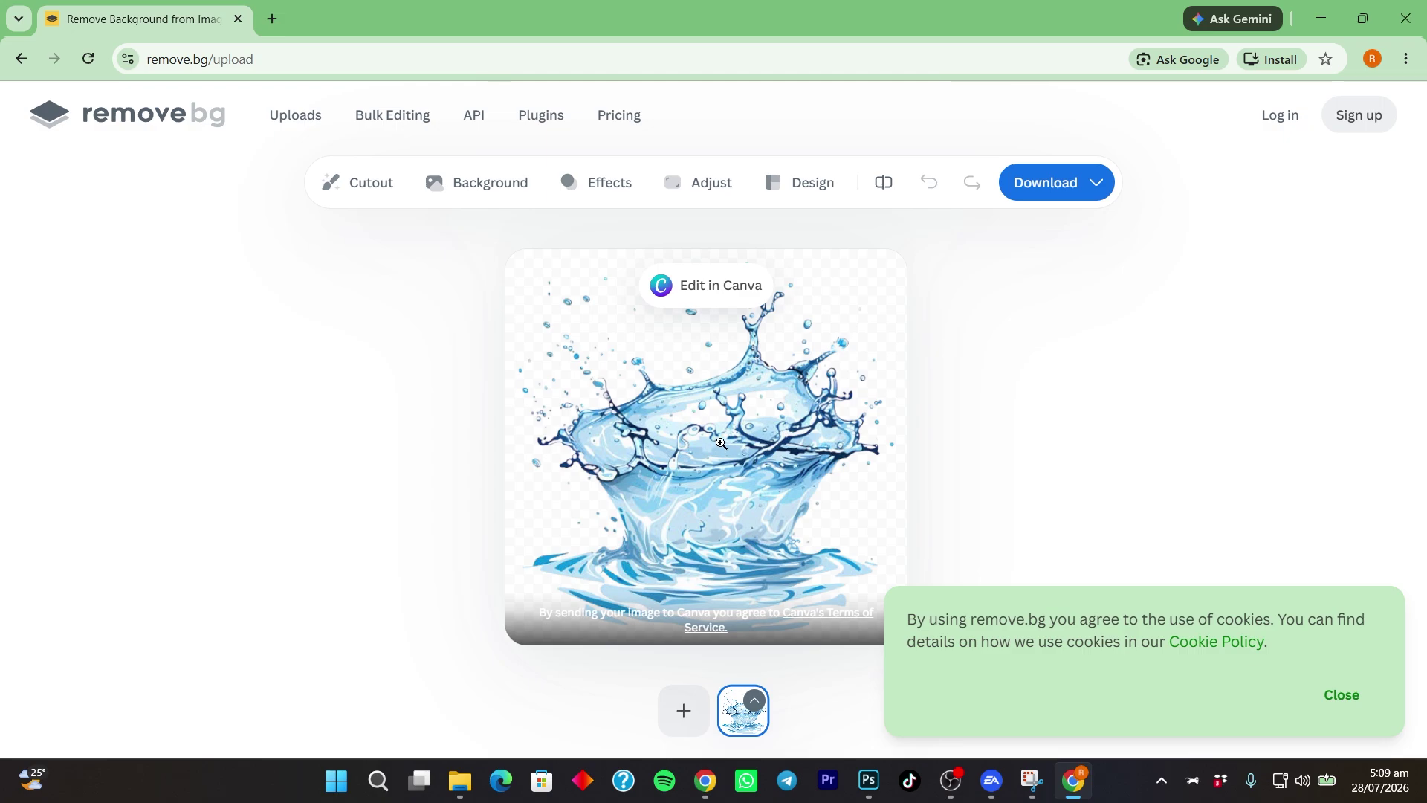
Download the free 503 x 496 preview of the cut-out splash and view the downloaded PNG
{"action": "left_click", "coordinate": [1107, 182]}
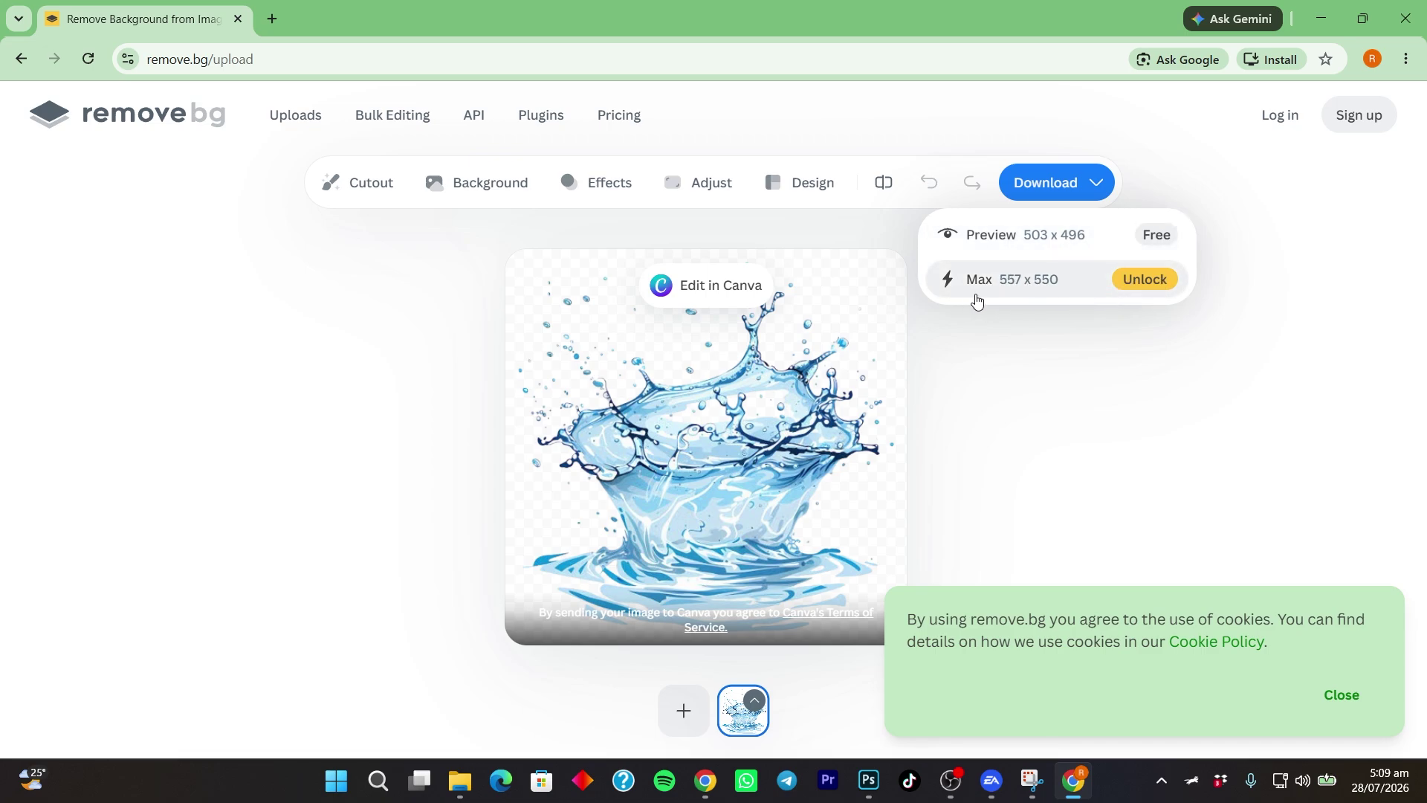
{"action": "left_click", "coordinate": [1078, 236]}
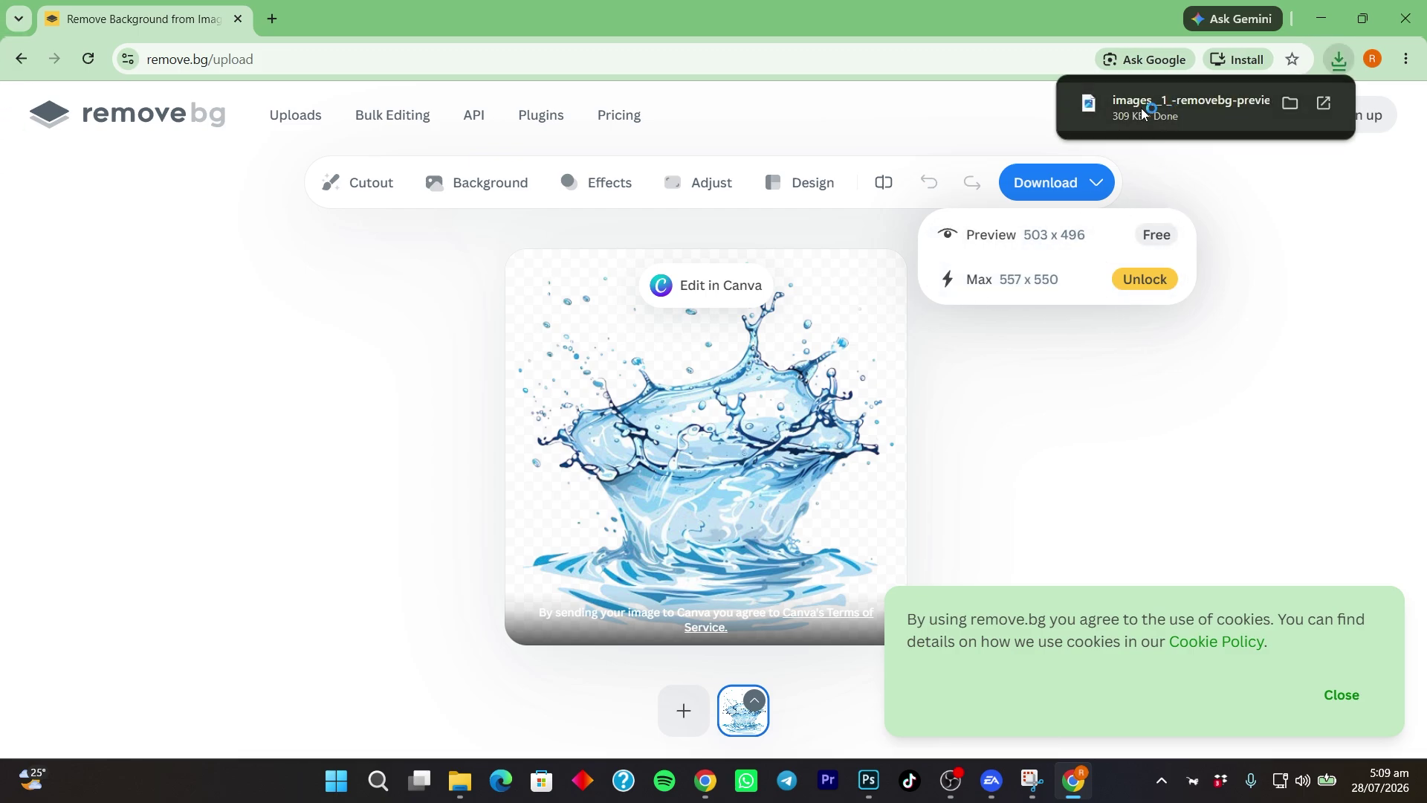
{"action": "left_click", "coordinate": [1141, 109]}
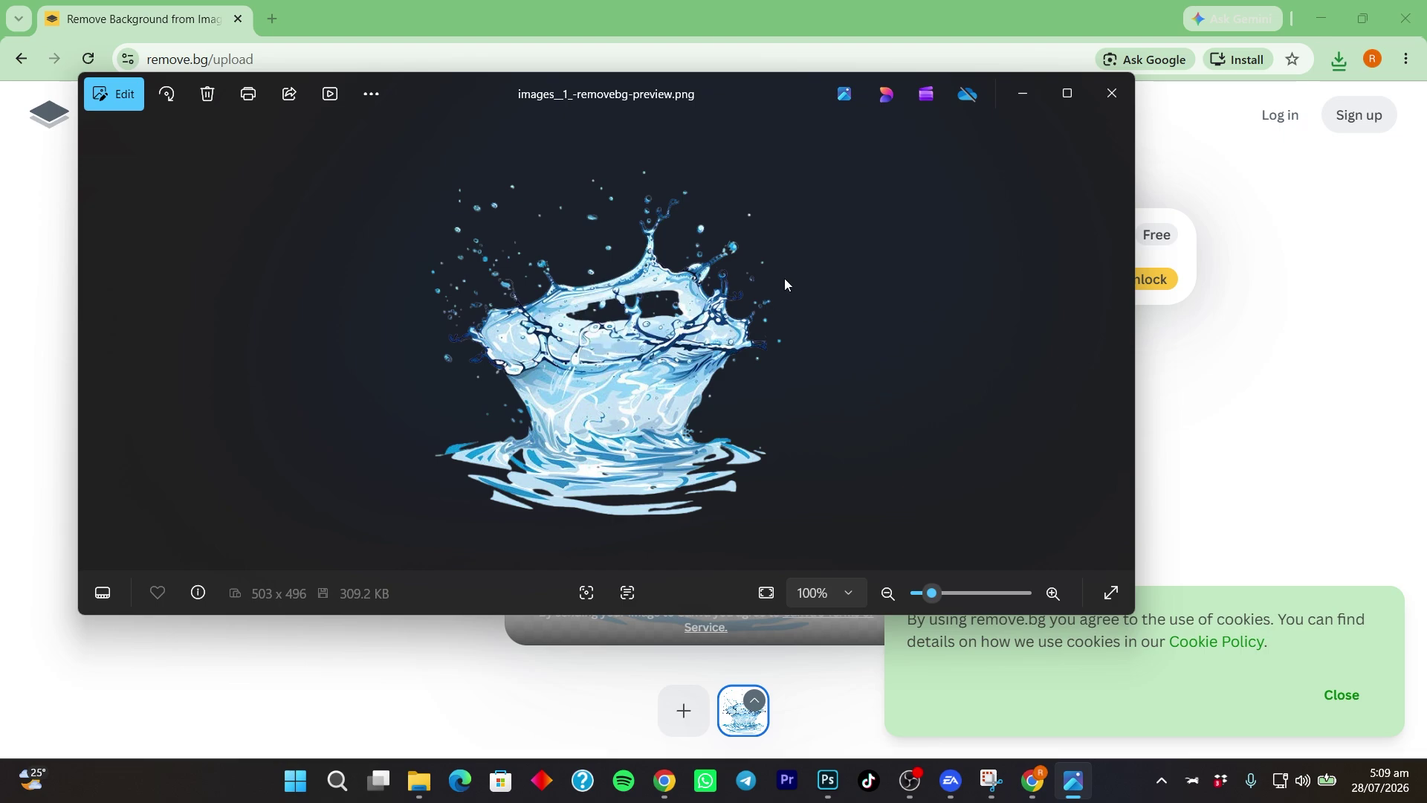
{"action": "left_click", "coordinate": [1113, 93]}
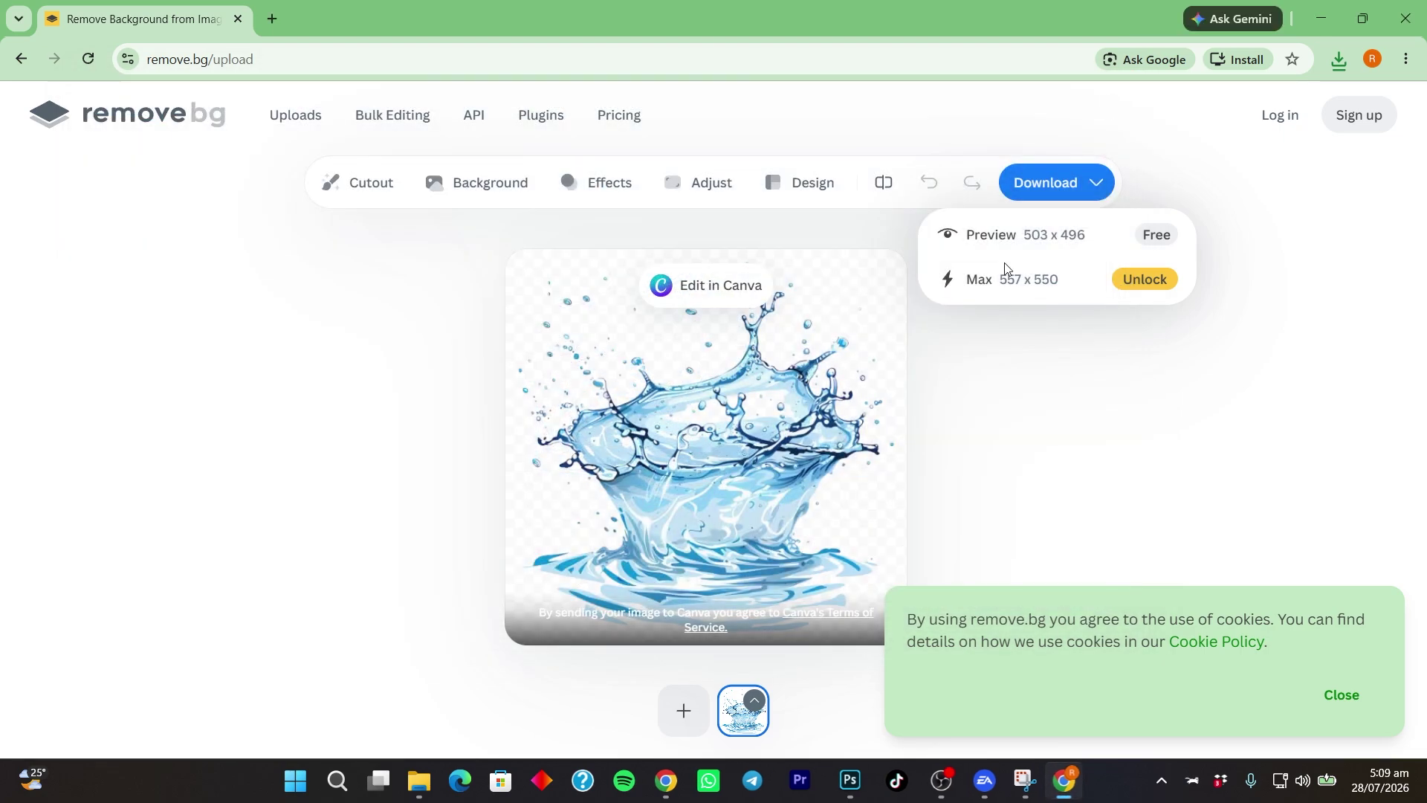
Minimize the browser, refresh the desktop and switch to Photoshop to view the opened images (1).jpg
{"action": "left_click", "coordinate": [1321, 19]}
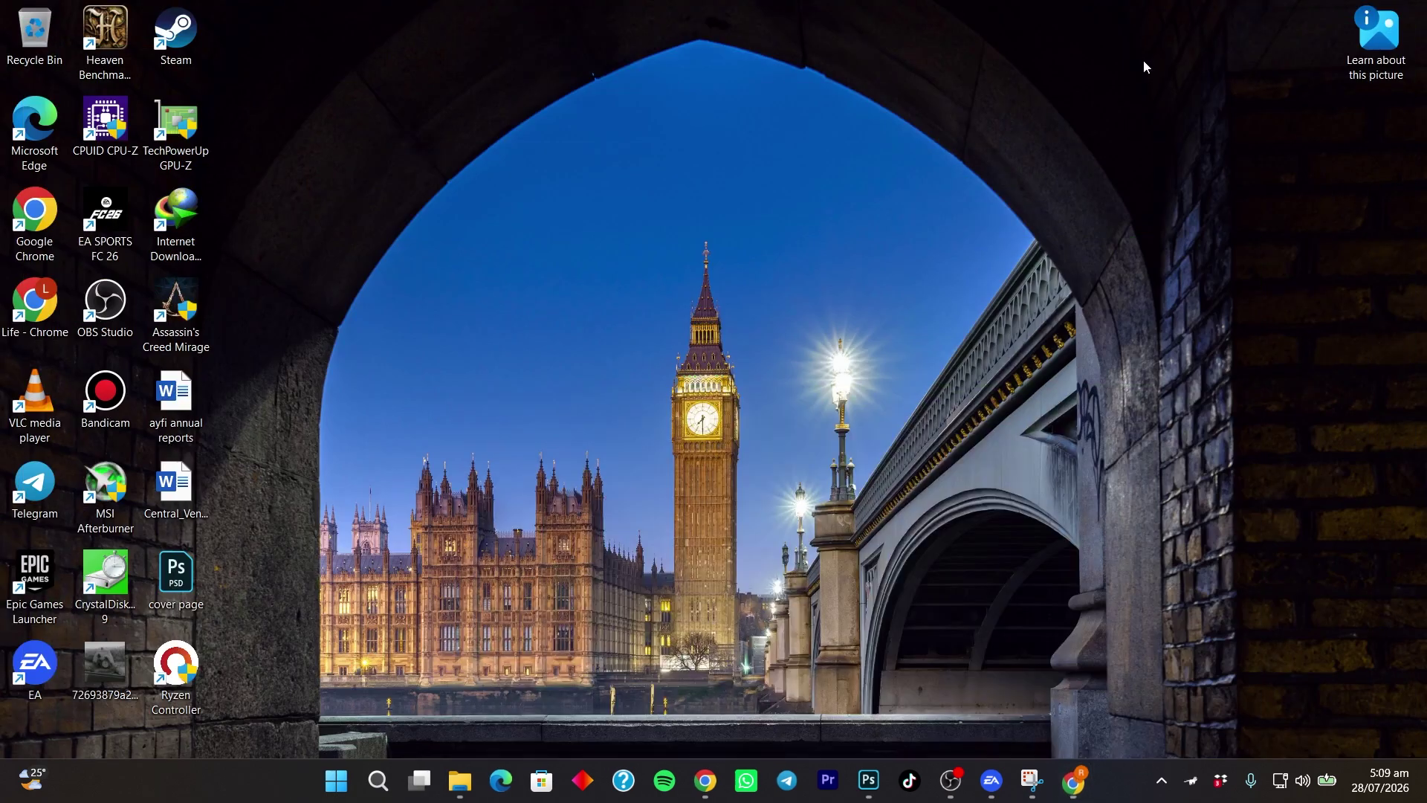
{"action": "right_click", "coordinate": [835, 127]}
{"action": "left_click", "coordinate": [920, 195]}
{"action": "left_click", "coordinate": [868, 781]}
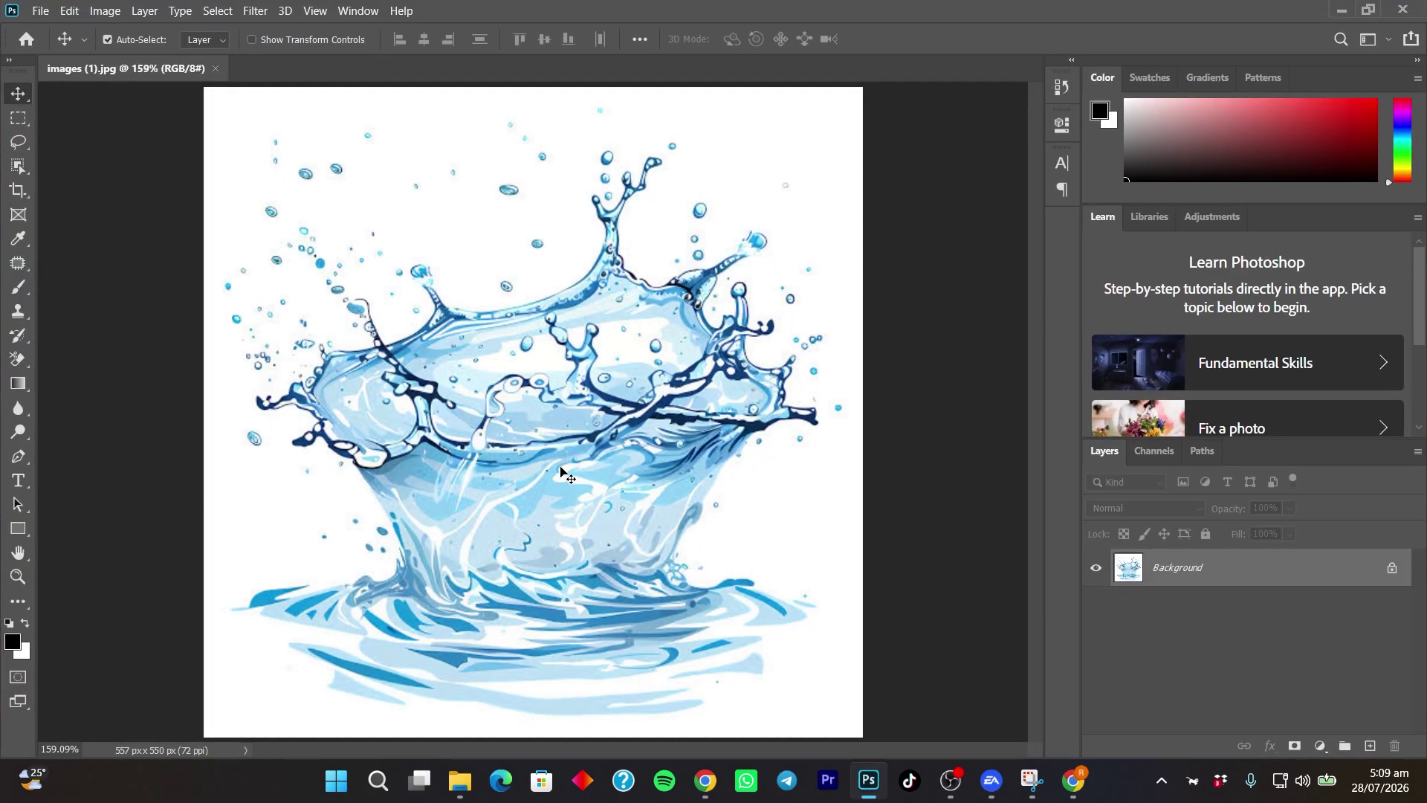
{"action": "scroll", "coordinate": [560, 440], "scroll_direction": "down", "scroll_amount": 2}
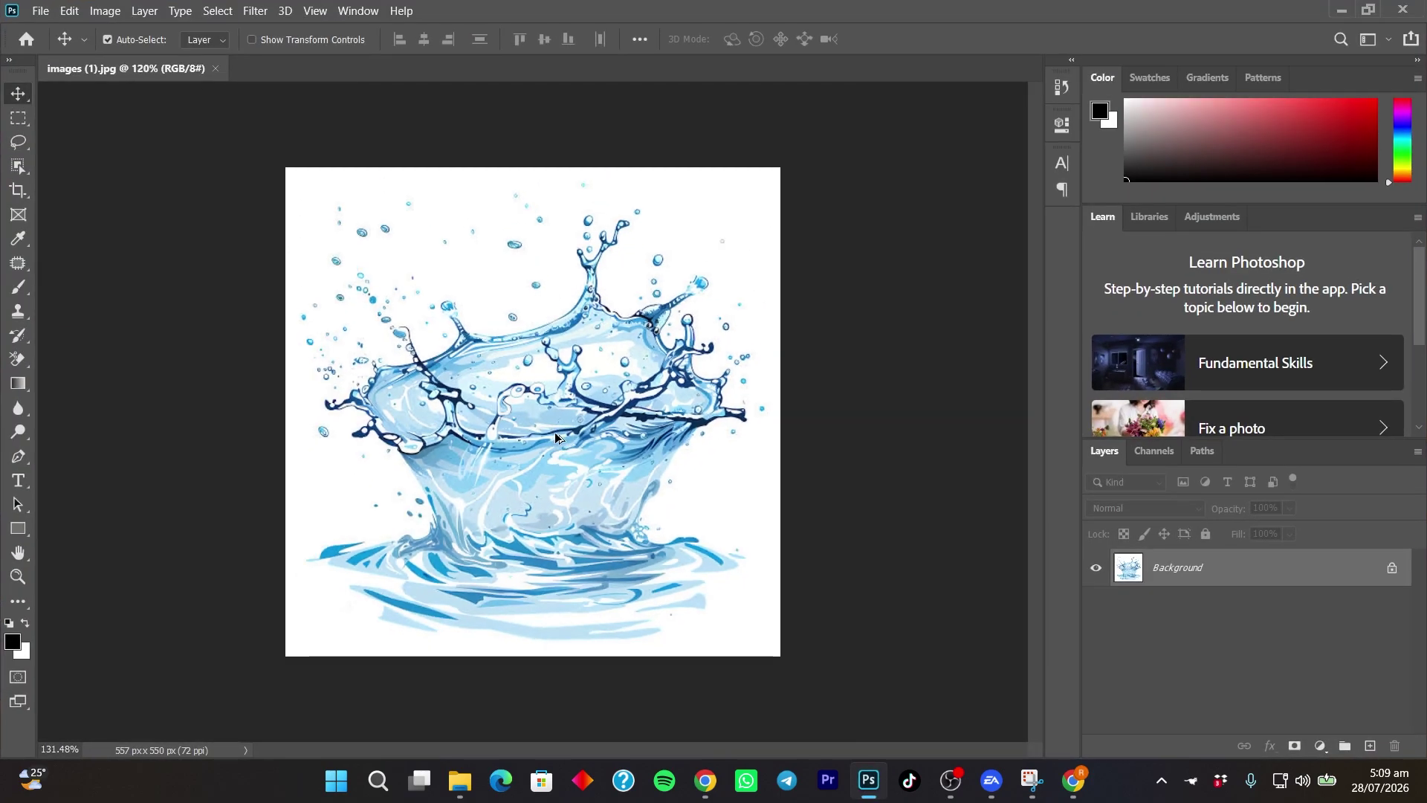
{"action": "scroll", "coordinate": [556, 438], "scroll_direction": "up", "scroll_amount": 1}
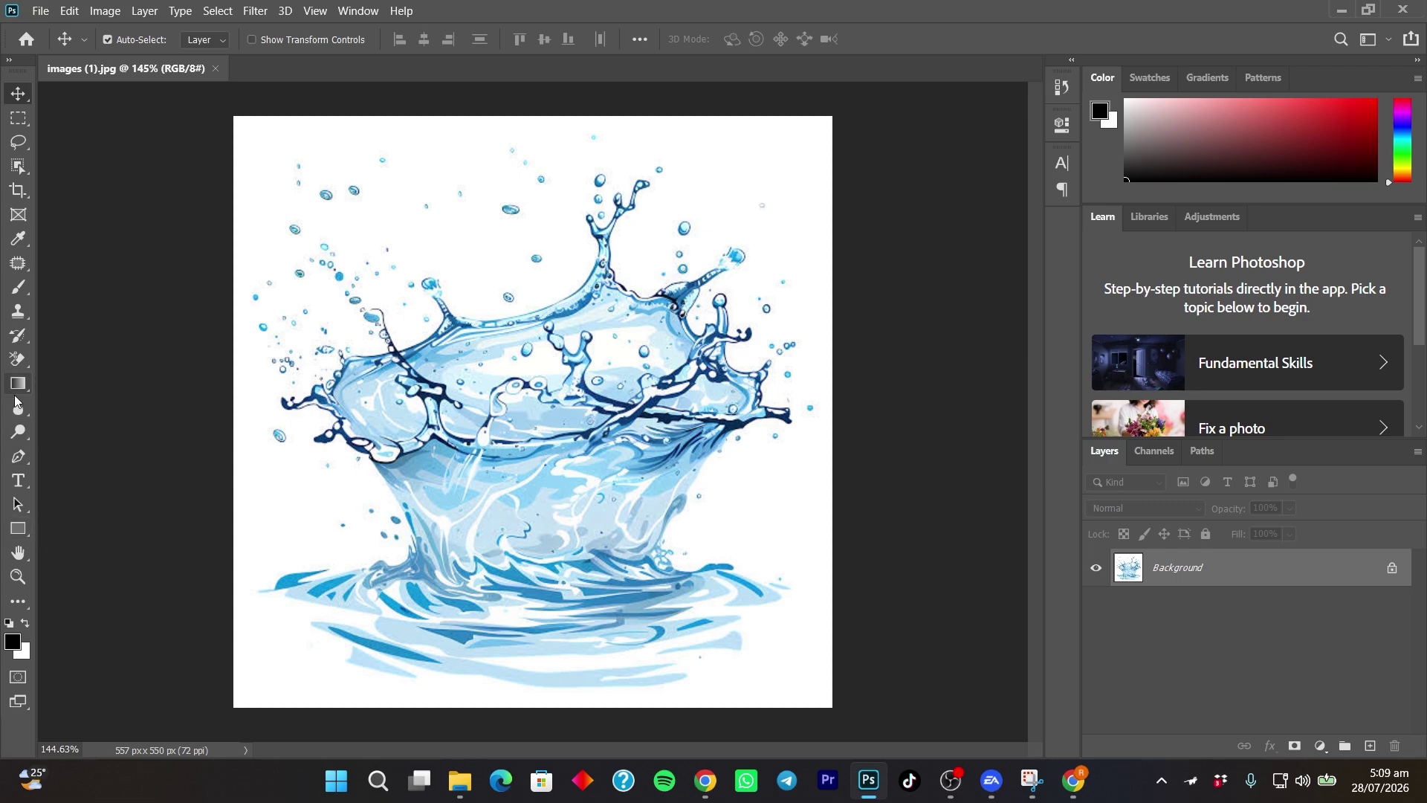
Activate the Background Eraser tool and set its limits to Contiguous
{"action": "left_click", "coordinate": [18, 361]}
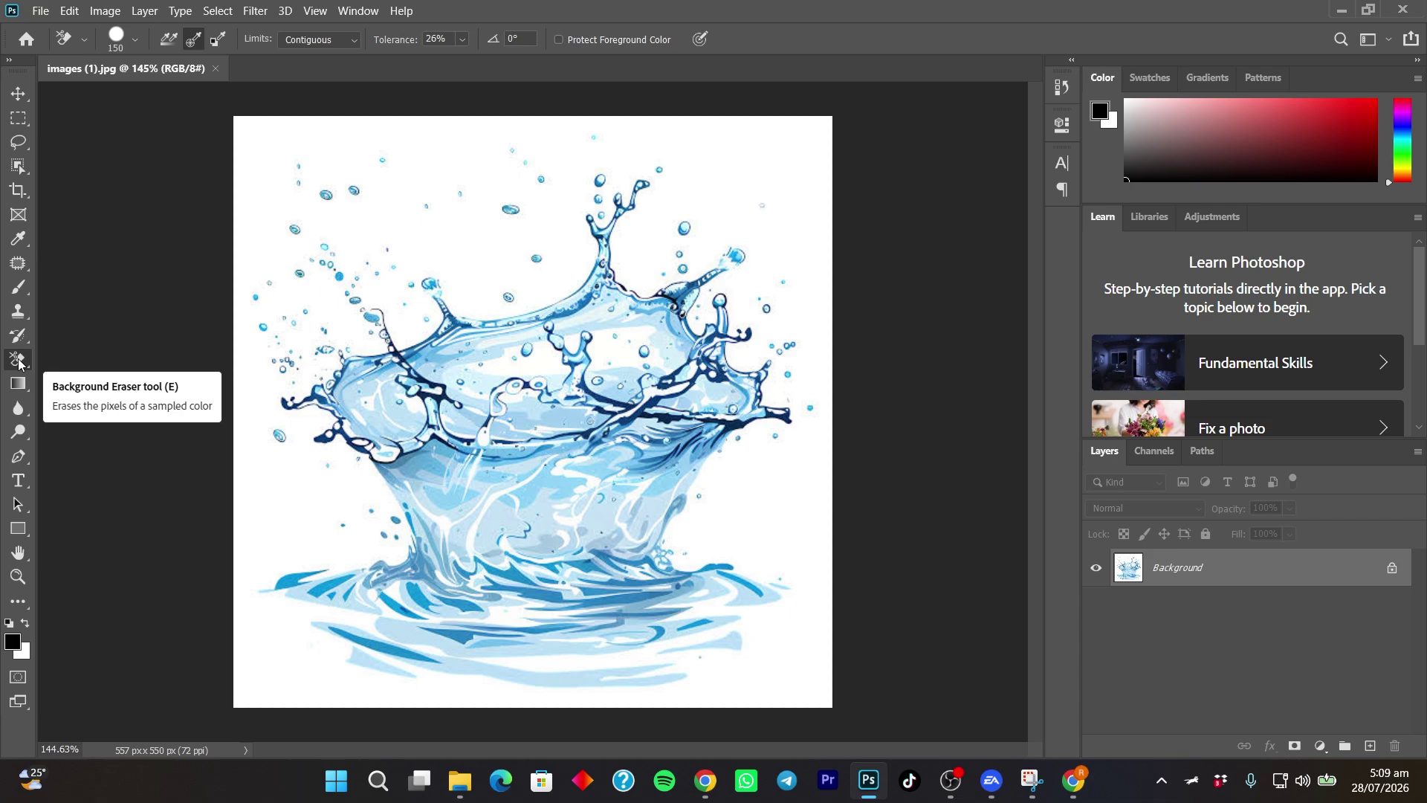
{"action": "right_click", "coordinate": [19, 362]}
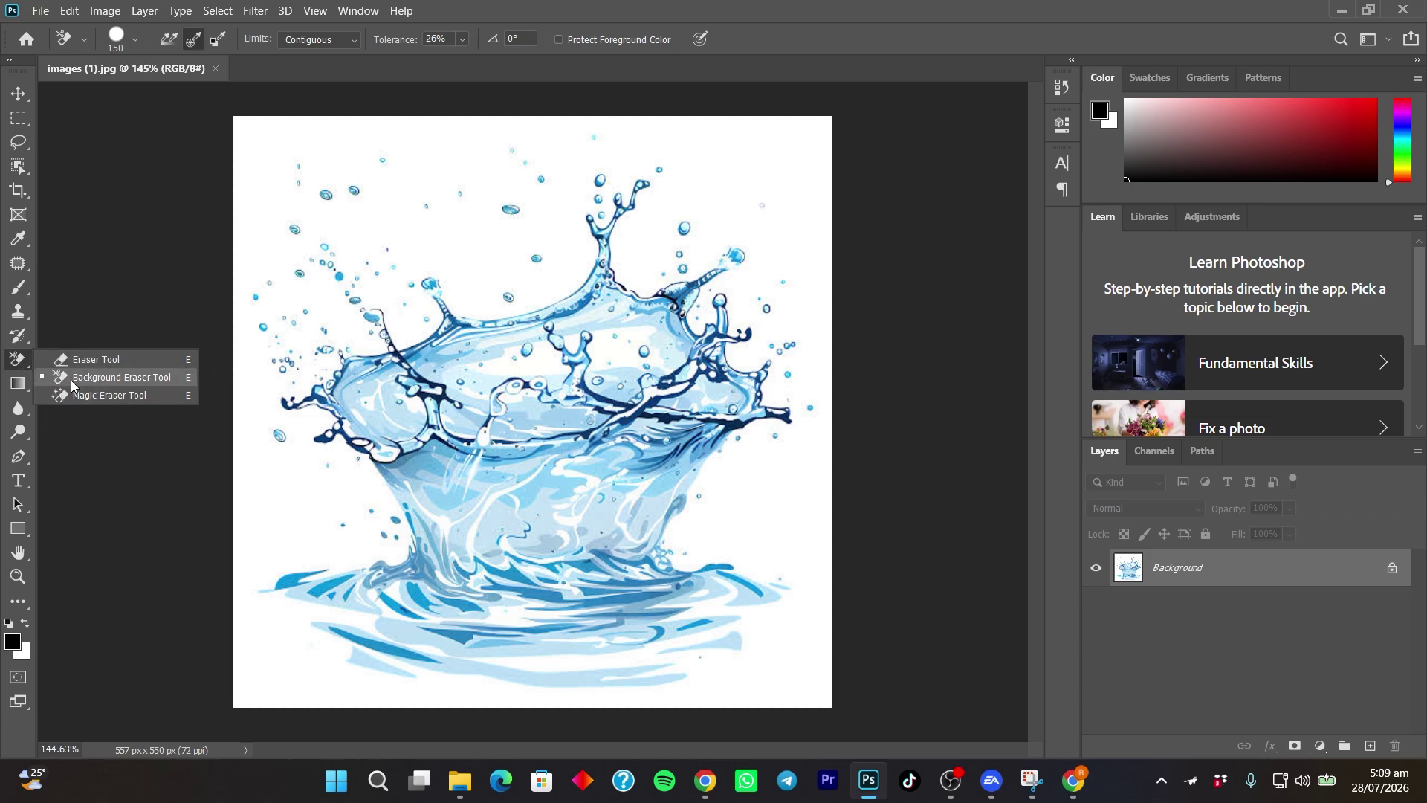
{"action": "left_click", "coordinate": [134, 379]}
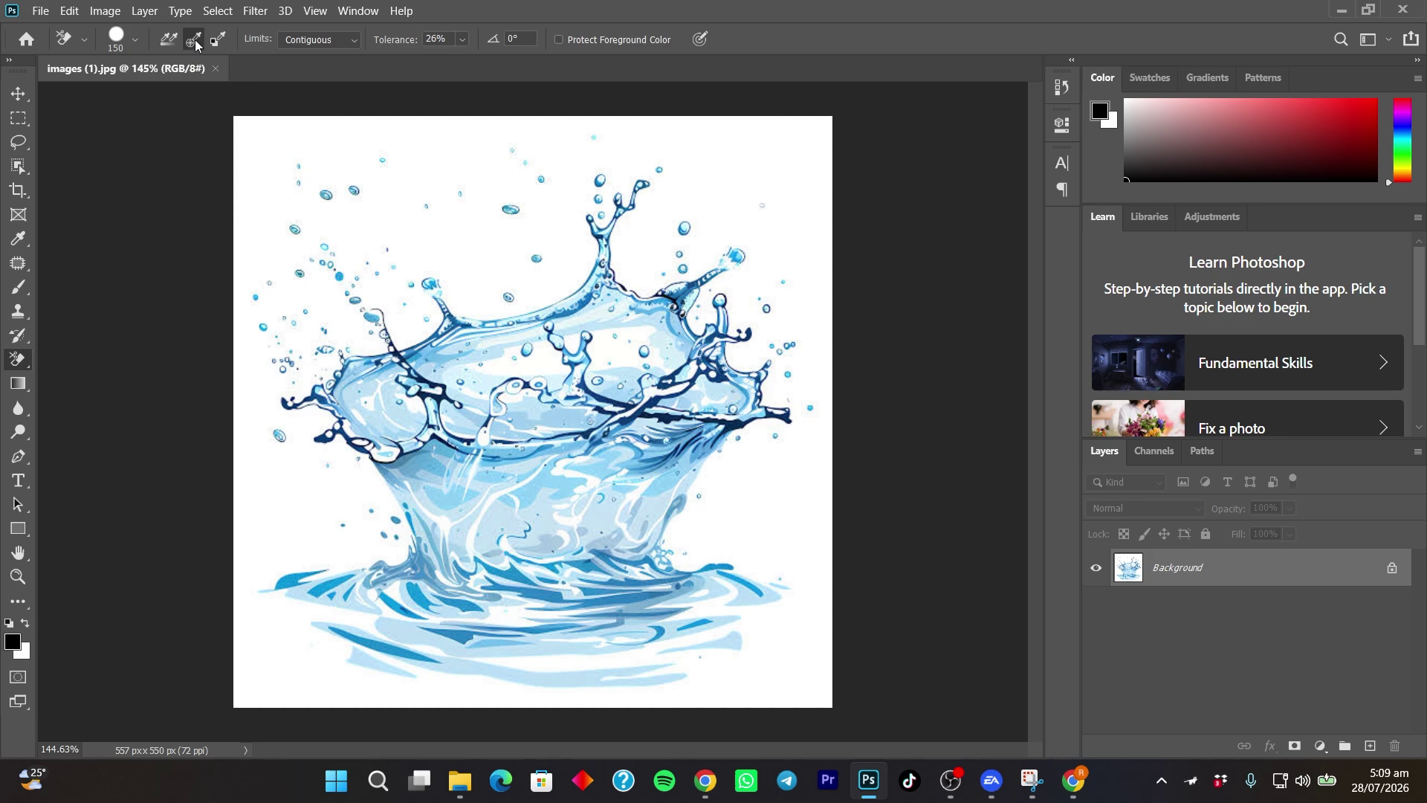
{"action": "left_click", "coordinate": [353, 40]}
{"action": "left_click", "coordinate": [334, 71]}
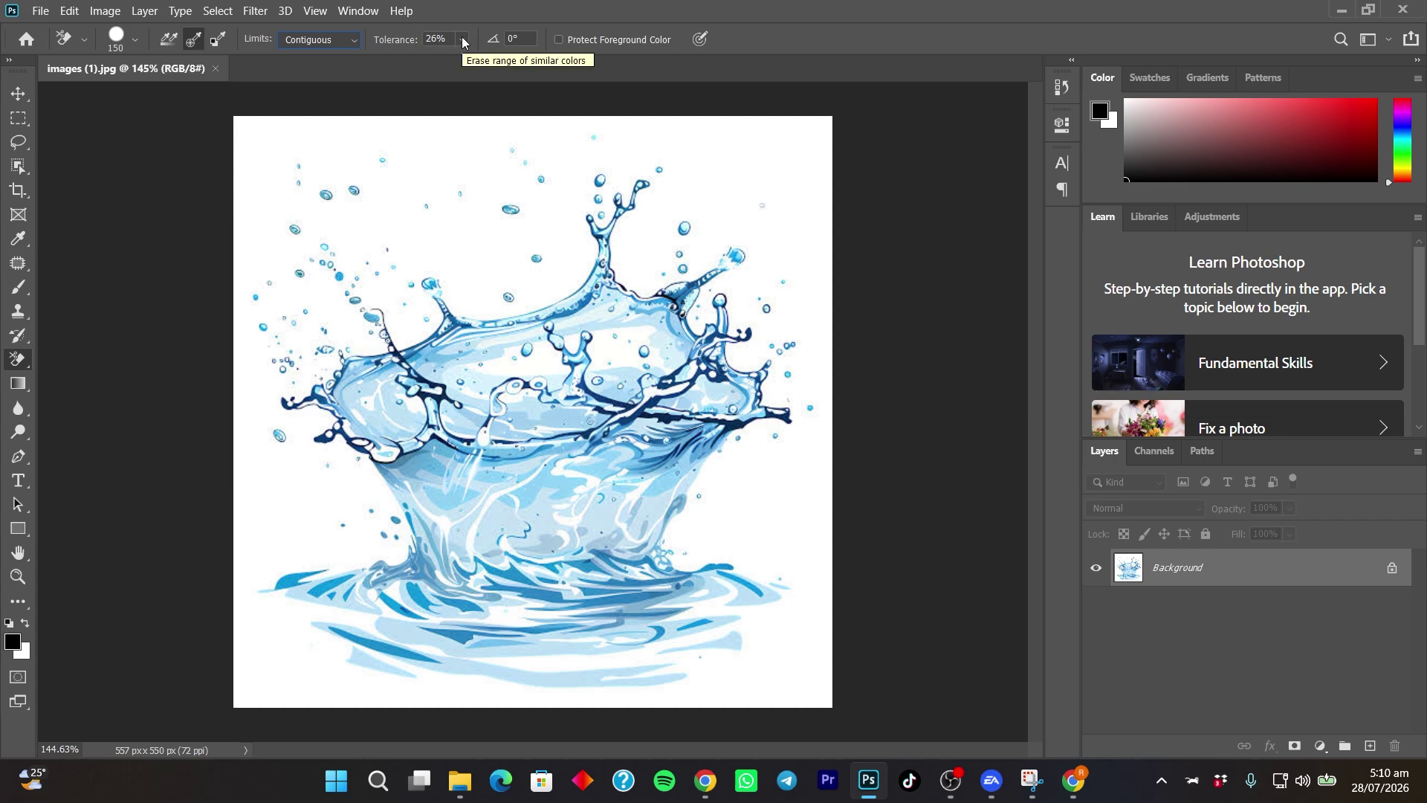
Erase the white background around the water splash with the Background Eraser, from the upper corner down to the base
{"action": "left_click", "coordinate": [259, 143]}
{"action": "mouse_move", "coordinate": [320, 150]}
{"action": "left_mouse_down"}
{"action": "mouse_move", "coordinate": [349, 141]}
{"action": "mouse_move", "coordinate": [288, 145]}
{"action": "mouse_move", "coordinate": [377, 127]}
{"action": "mouse_move", "coordinate": [673, 152]}
{"action": "mouse_move", "coordinate": [650, 141]}
{"action": "mouse_move", "coordinate": [780, 154]}
{"action": "mouse_move", "coordinate": [799, 194]}
{"action": "mouse_move", "coordinate": [820, 132]}
{"action": "mouse_move", "coordinate": [816, 245]}
{"action": "mouse_move", "coordinate": [664, 251]}
{"action": "mouse_move", "coordinate": [695, 256]}
{"action": "mouse_move", "coordinate": [579, 223]}
{"action": "left_mouse_up"}
{"action": "mouse_move", "coordinate": [491, 230]}
{"action": "left_mouse_down"}
{"action": "mouse_move", "coordinate": [405, 245]}
{"action": "mouse_move", "coordinate": [312, 230]}
{"action": "mouse_move", "coordinate": [297, 246]}
{"action": "mouse_move", "coordinate": [340, 330]}
{"action": "mouse_move", "coordinate": [491, 279]}
{"action": "mouse_move", "coordinate": [494, 311]}
{"action": "mouse_move", "coordinate": [685, 270]}
{"action": "mouse_move", "coordinate": [781, 319]}
{"action": "mouse_move", "coordinate": [780, 452]}
{"action": "mouse_move", "coordinate": [808, 454]}
{"action": "mouse_move", "coordinate": [717, 478]}
{"action": "mouse_move", "coordinate": [810, 535]}
{"action": "left_mouse_up"}
{"action": "mouse_move", "coordinate": [366, 505]}
{"action": "left_mouse_down"}
{"action": "mouse_move", "coordinate": [260, 401]}
{"action": "mouse_move", "coordinate": [254, 356]}
{"action": "mouse_move", "coordinate": [286, 407]}
{"action": "mouse_move", "coordinate": [382, 489]}
{"action": "mouse_move", "coordinate": [364, 550]}
{"action": "mouse_move", "coordinate": [287, 579]}
{"action": "mouse_move", "coordinate": [260, 570]}
{"action": "mouse_move", "coordinate": [348, 565]}
{"action": "mouse_move", "coordinate": [309, 613]}
{"action": "mouse_move", "coordinate": [306, 652]}
{"action": "mouse_move", "coordinate": [338, 618]}
{"action": "mouse_move", "coordinate": [535, 702]}
{"action": "mouse_move", "coordinate": [409, 689]}
{"action": "mouse_move", "coordinate": [788, 694]}
{"action": "mouse_move", "coordinate": [820, 646]}
{"action": "mouse_move", "coordinate": [823, 604]}
{"action": "mouse_move", "coordinate": [707, 574]}
{"action": "mouse_move", "coordinate": [714, 606]}
{"action": "mouse_move", "coordinate": [688, 561]}
{"action": "mouse_move", "coordinate": [670, 566]}
{"action": "mouse_move", "coordinate": [727, 639]}
{"action": "mouse_move", "coordinate": [679, 621]}
{"action": "left_mouse_up"}
Erase the remaining white areas between the ripples at the base and inside the splash with the Background Eraser
{"action": "scroll", "coordinate": [680, 625], "scroll_direction": "up", "scroll_amount": 2, "text": "alt"}
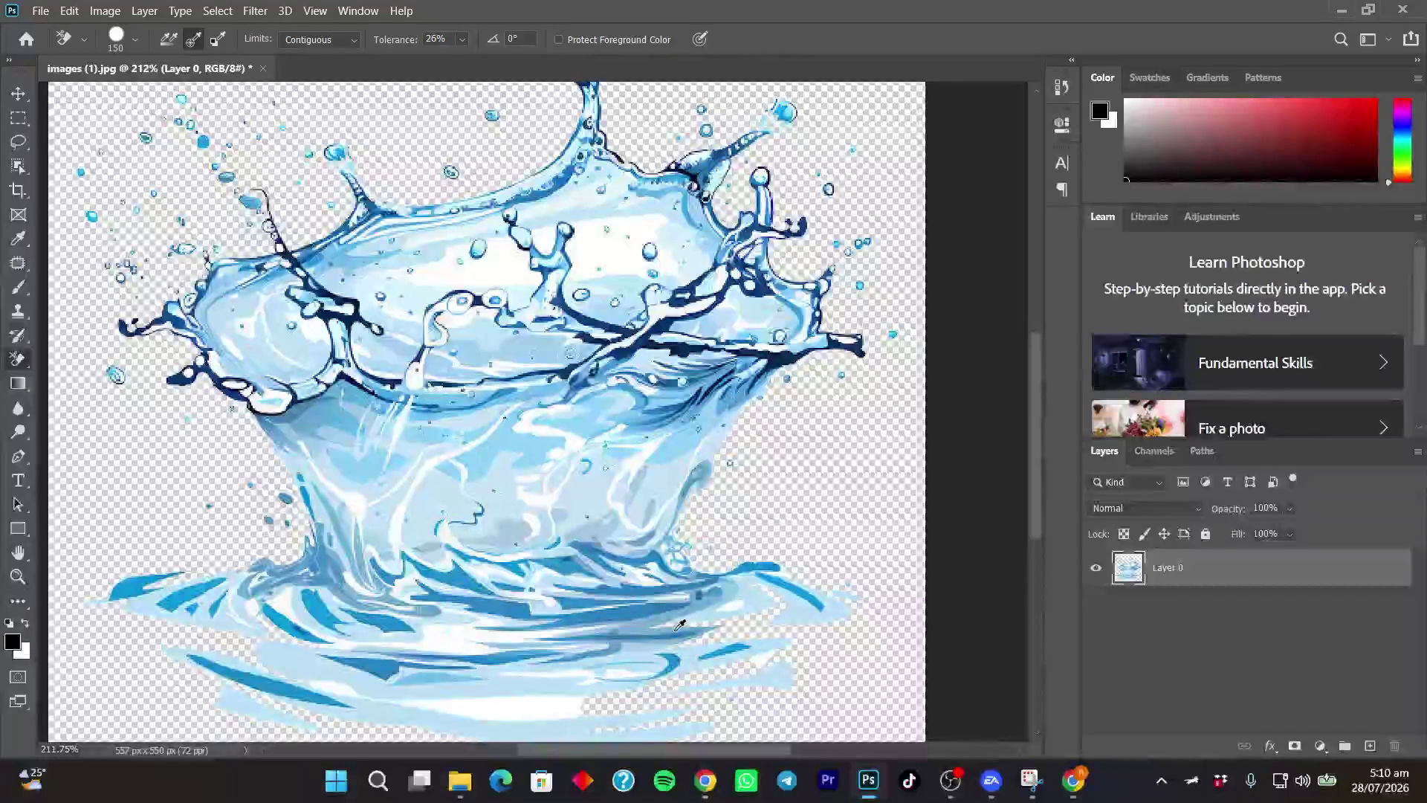
{"action": "scroll", "coordinate": [680, 624], "scroll_direction": "down", "scroll_amount": 2}
{"action": "mouse_move", "coordinate": [440, 597]}
{"action": "left_mouse_down"}
{"action": "mouse_move", "coordinate": [287, 589]}
{"action": "mouse_move", "coordinate": [255, 565]}
{"action": "mouse_move", "coordinate": [238, 582]}
{"action": "mouse_move", "coordinate": [250, 565]}
{"action": "mouse_move", "coordinate": [330, 638]}
{"action": "mouse_move", "coordinate": [606, 631]}
{"action": "mouse_move", "coordinate": [526, 625]}
{"action": "mouse_move", "coordinate": [587, 628]}
{"action": "mouse_move", "coordinate": [543, 632]}
{"action": "mouse_move", "coordinate": [728, 582]}
{"action": "left_mouse_up"}
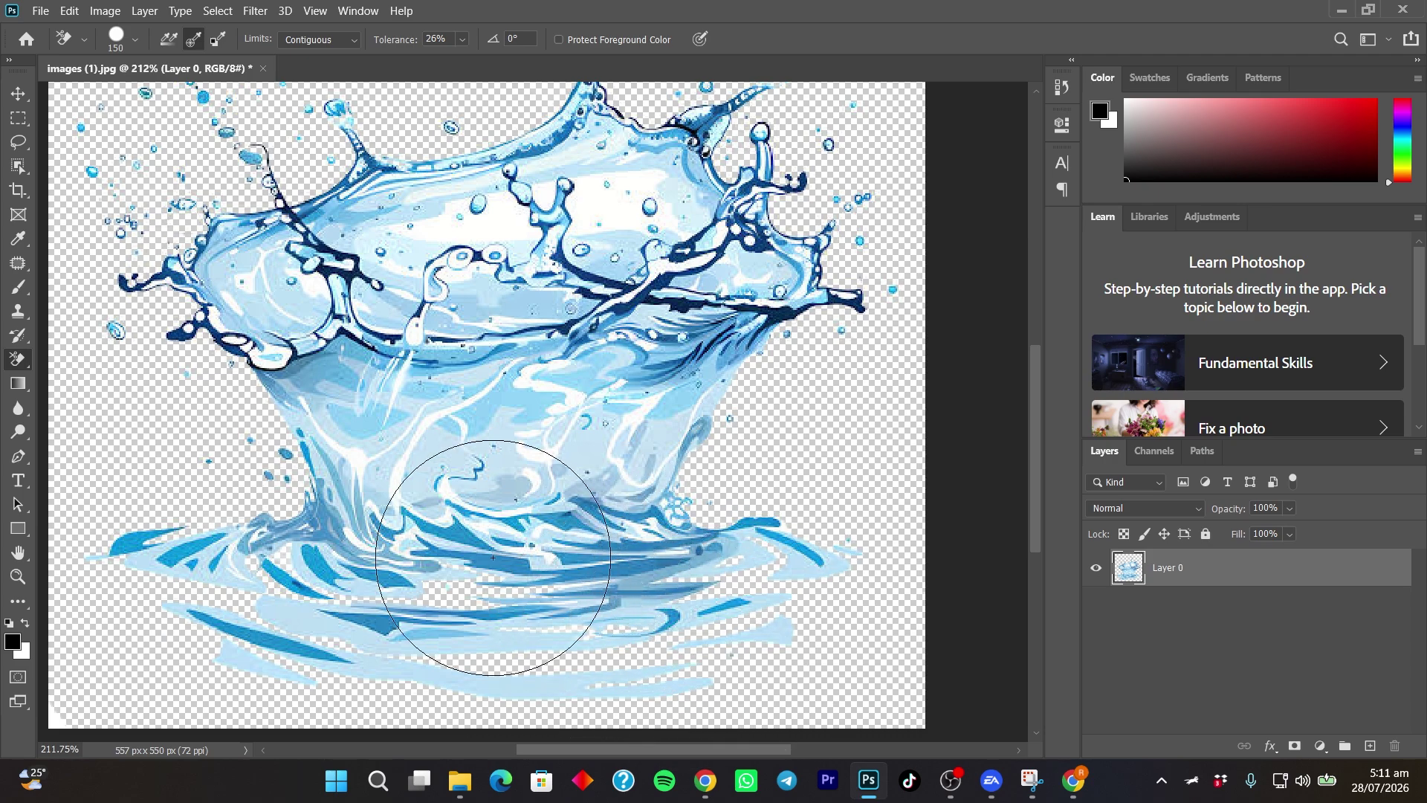
{"action": "scroll", "coordinate": [542, 554], "scroll_direction": "down", "scroll_amount": 1}
{"action": "scroll", "coordinate": [542, 554], "scroll_direction": "down", "scroll_amount": 1}
{"action": "scroll", "coordinate": [572, 483], "scroll_direction": "up", "scroll_amount": 1}
{"action": "scroll", "coordinate": [594, 431], "scroll_direction": "down", "scroll_amount": 1}
{"action": "mouse_move", "coordinate": [605, 406]}
{"action": "left_mouse_down"}
{"action": "mouse_move", "coordinate": [597, 352]}
{"action": "mouse_move", "coordinate": [546, 365]}
{"action": "mouse_move", "coordinate": [579, 331]}
{"action": "mouse_move", "coordinate": [618, 356]}
{"action": "mouse_move", "coordinate": [503, 376]}
{"action": "mouse_move", "coordinate": [571, 350]}
{"action": "mouse_move", "coordinate": [594, 381]}
{"action": "mouse_move", "coordinate": [664, 402]}
{"action": "mouse_move", "coordinate": [522, 413]}
{"action": "mouse_move", "coordinate": [517, 386]}
{"action": "mouse_move", "coordinate": [474, 530]}
{"action": "mouse_move", "coordinate": [669, 554]}
{"action": "mouse_move", "coordinate": [708, 563]}
{"action": "mouse_move", "coordinate": [707, 578]}
{"action": "mouse_move", "coordinate": [730, 487]}
{"action": "left_mouse_up"}
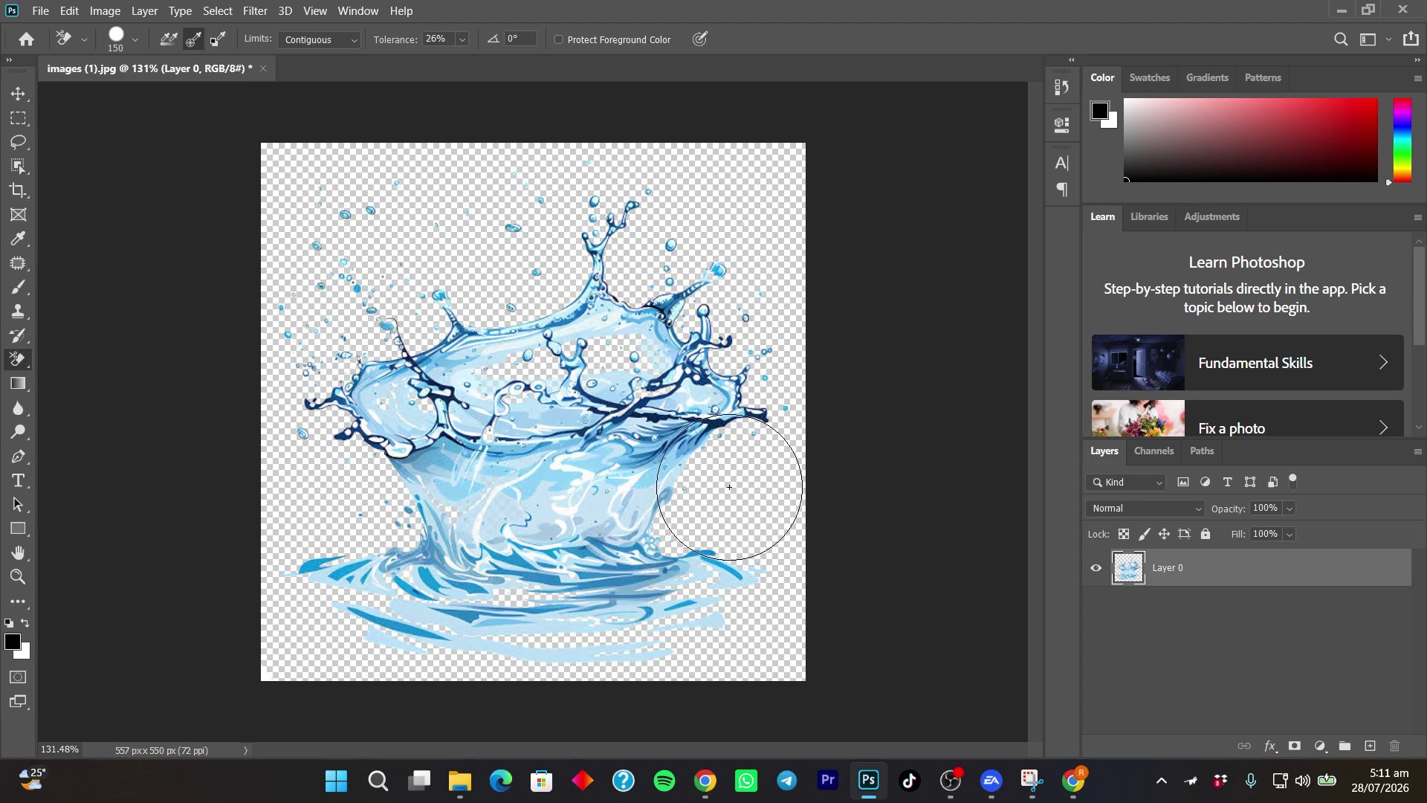
Reposition the cut-out splash layer on the canvas with the Move tool
{"action": "key", "text": "v"}
{"action": "mouse_move", "coordinate": [550, 454]}
{"action": "left_mouse_down"}
{"action": "mouse_move", "coordinate": [582, 451]}
{"action": "mouse_move", "coordinate": [549, 489]}
{"action": "mouse_move", "coordinate": [597, 473]}
{"action": "mouse_move", "coordinate": [526, 431]}
{"action": "mouse_move", "coordinate": [516, 489]}
{"action": "mouse_move", "coordinate": [507, 441]}
{"action": "mouse_move", "coordinate": [504, 455]}
{"action": "mouse_move", "coordinate": [516, 449]}
{"action": "mouse_move", "coordinate": [492, 453]}
{"action": "mouse_move", "coordinate": [516, 434]}
{"action": "mouse_move", "coordinate": [501, 443]}
{"action": "mouse_move", "coordinate": [519, 448]}
{"action": "mouse_move", "coordinate": [511, 438]}
{"action": "left_mouse_up"}
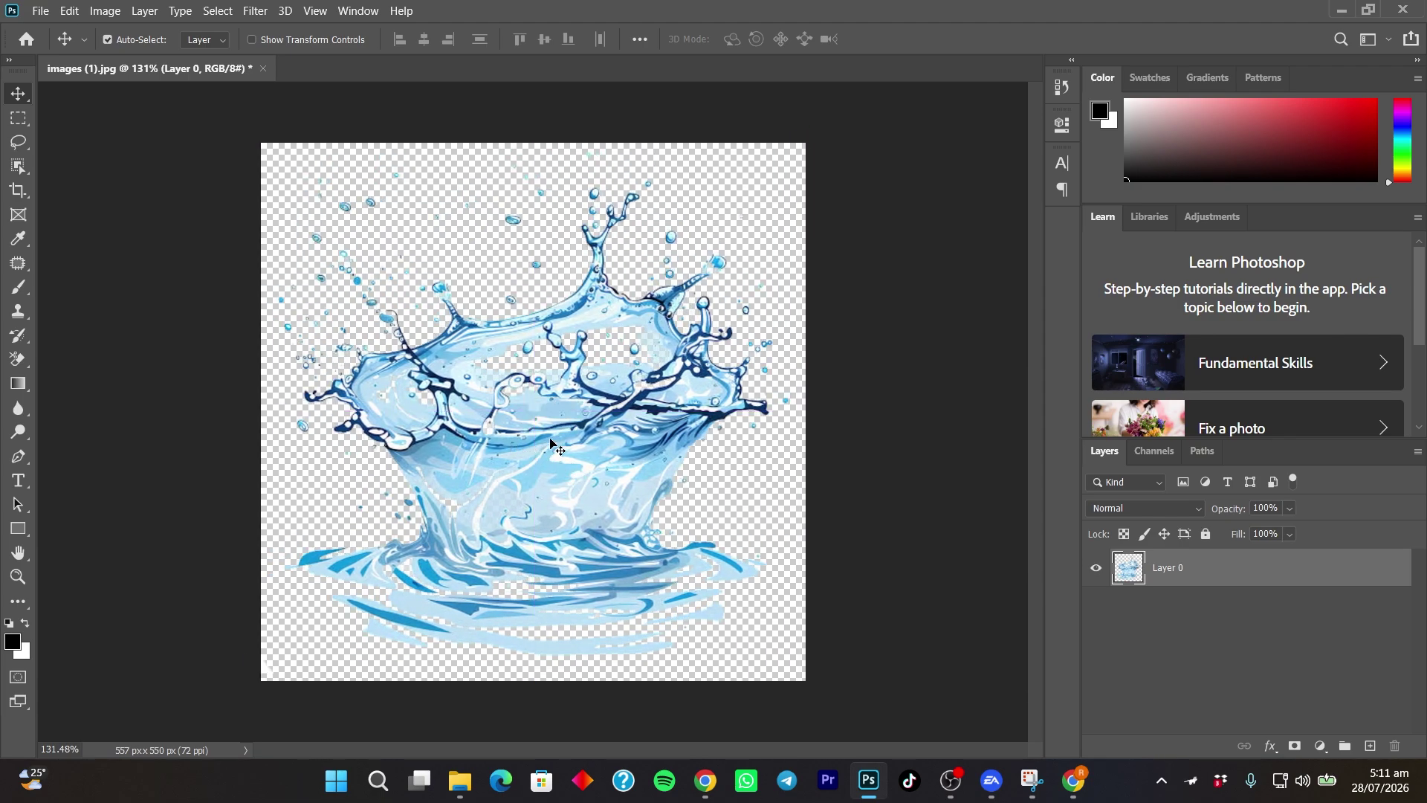